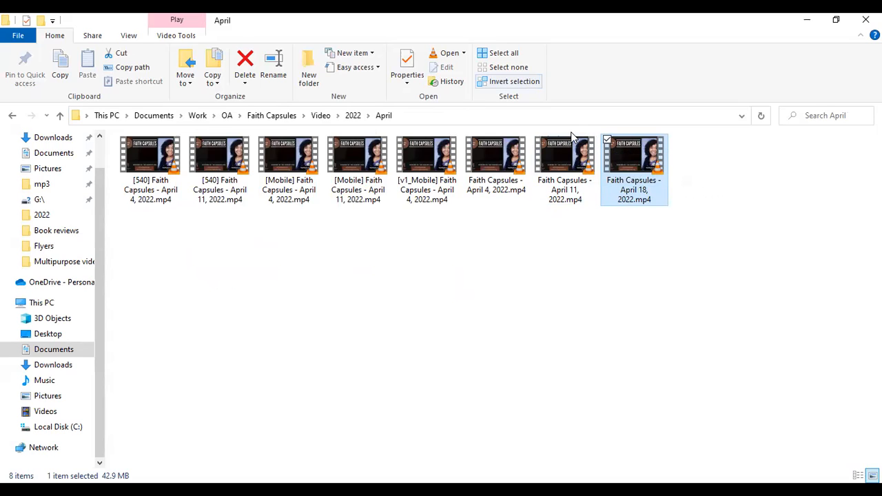
- Play Faith Capsules - April 18, 2022.mp4 from the April folder and load it into Freemake Video Converter
double_click(642, 183)
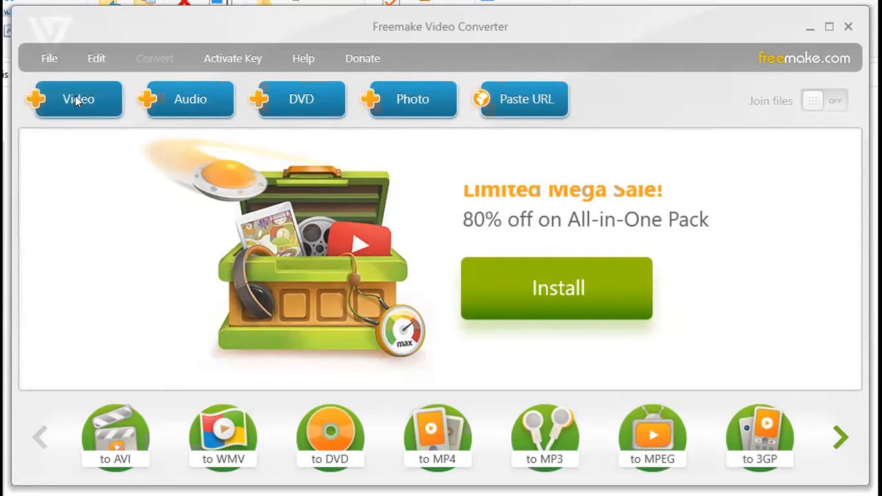
left_click(75, 99)
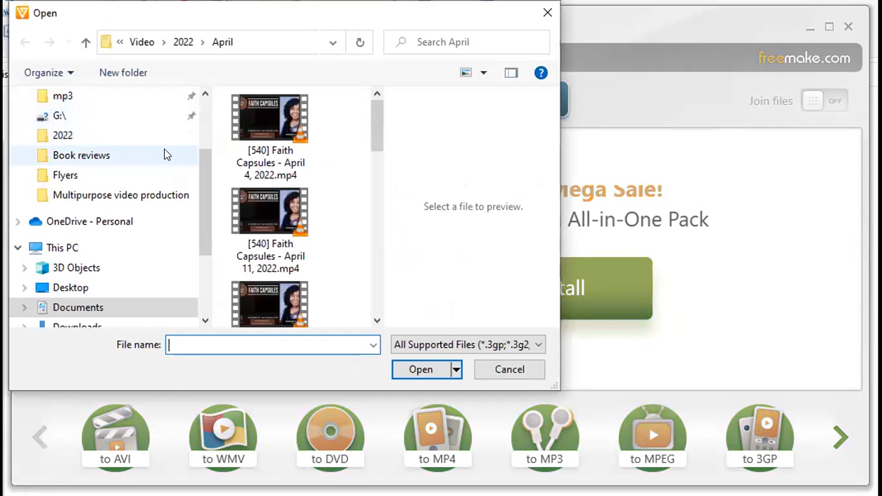
left_click_drag(375, 108, 368, 289)
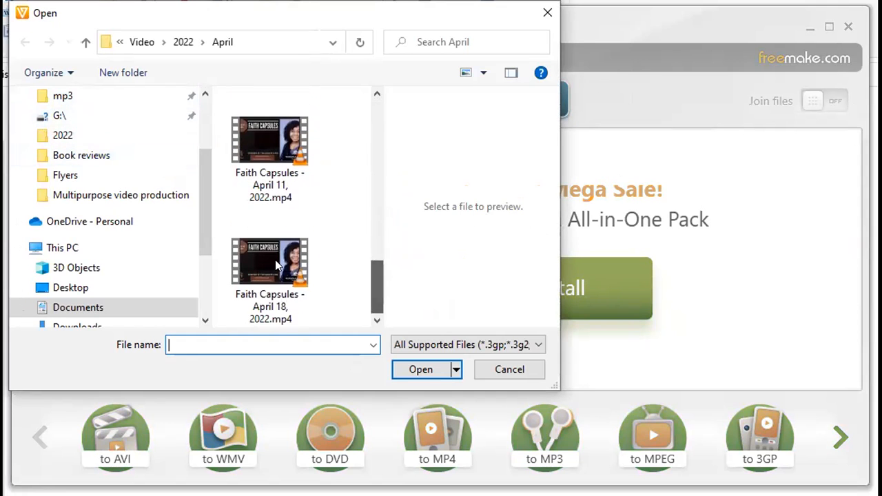
left_click(253, 259)
left_click(421, 372)
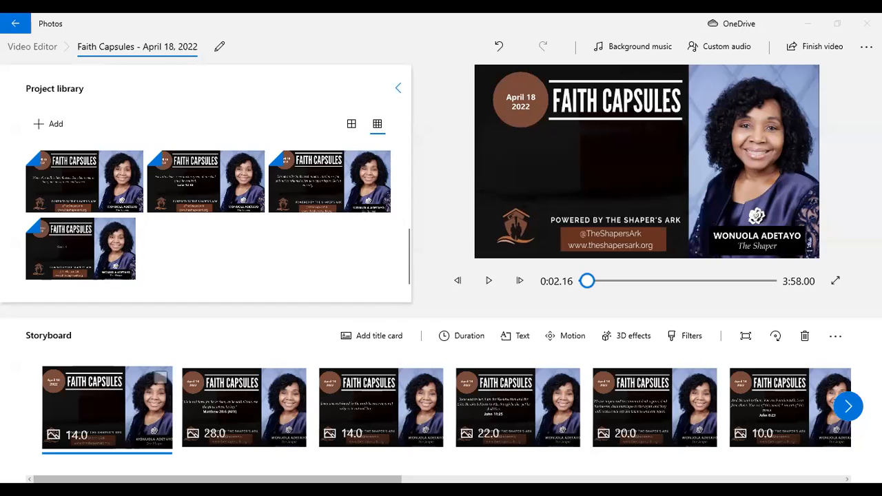
- In the Photos video editor, export the finished video at Low 540p quality as [540] Faith Capsules - April 18, 2022.mp4
left_click(808, 50)
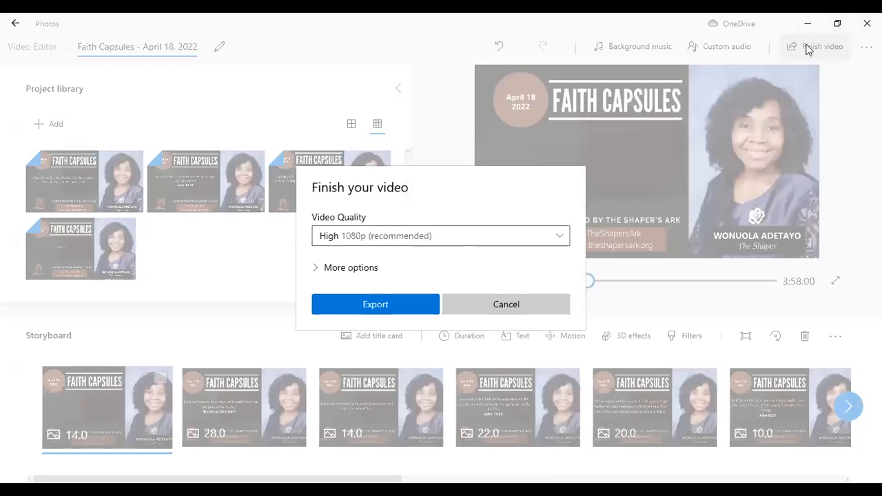
left_click(562, 241)
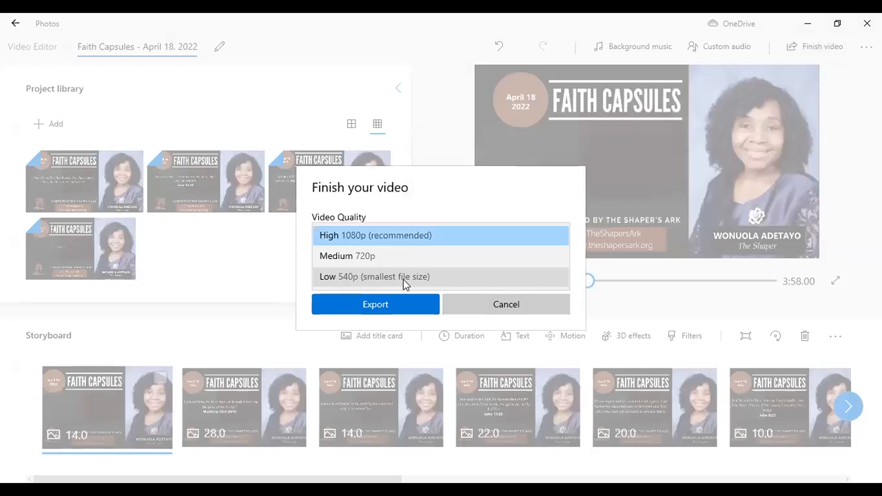
left_click(403, 279)
left_click(362, 307)
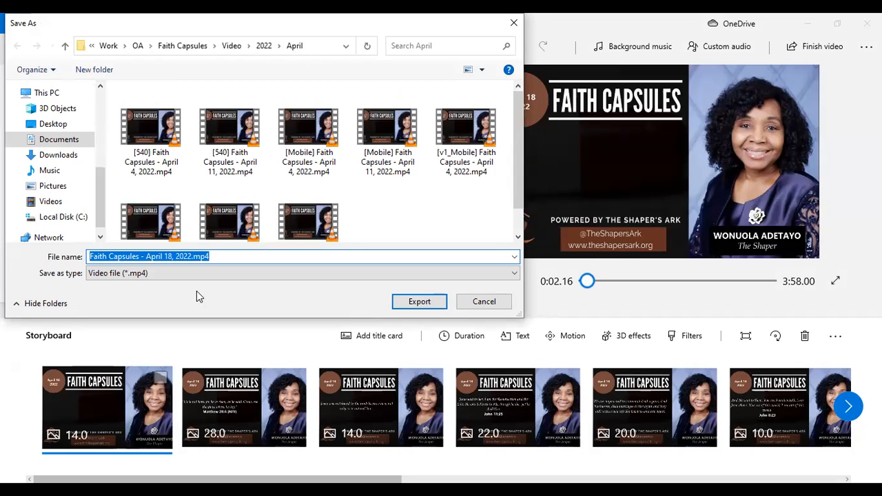
key("Home")
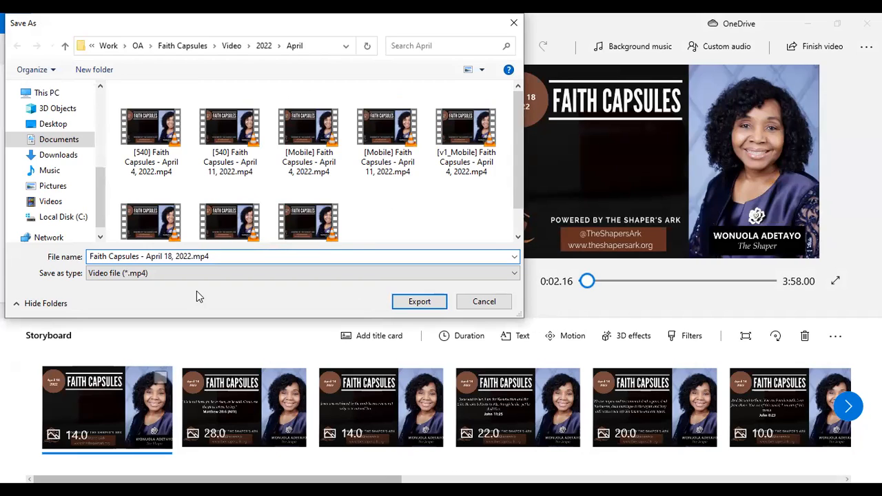
type("[540]")
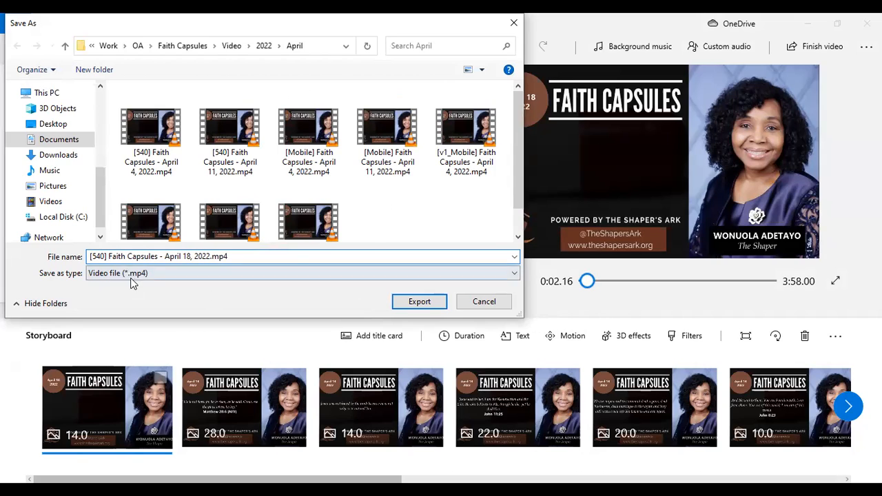
left_click(423, 303)
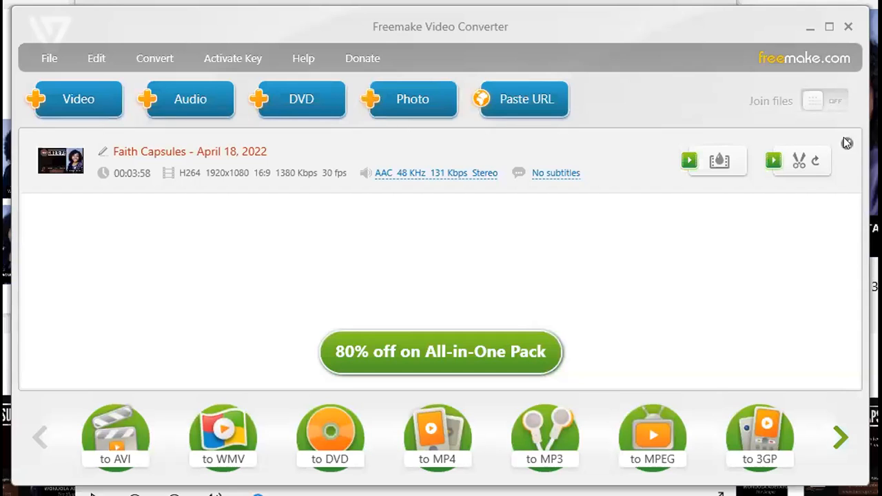
- In Freemake Video Converter, replace the loaded video with [540] Faith Capsules - April 18, 2022.mp4
left_click(847, 144)
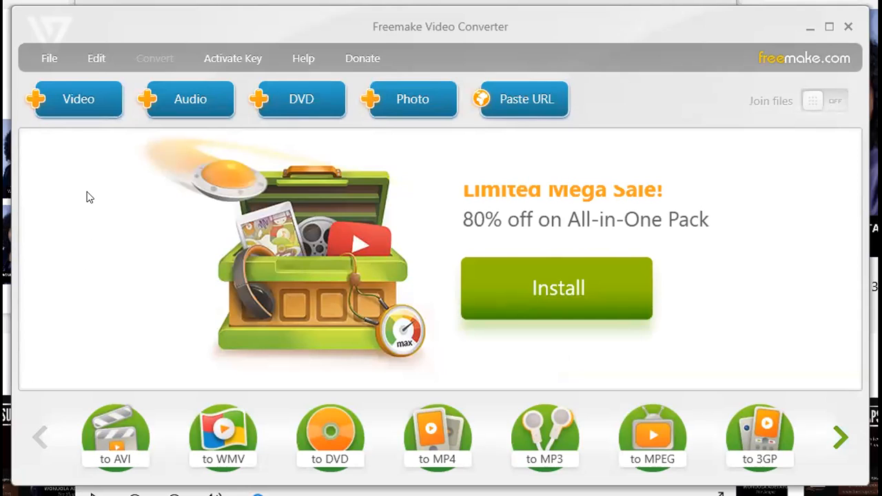
left_click(76, 100)
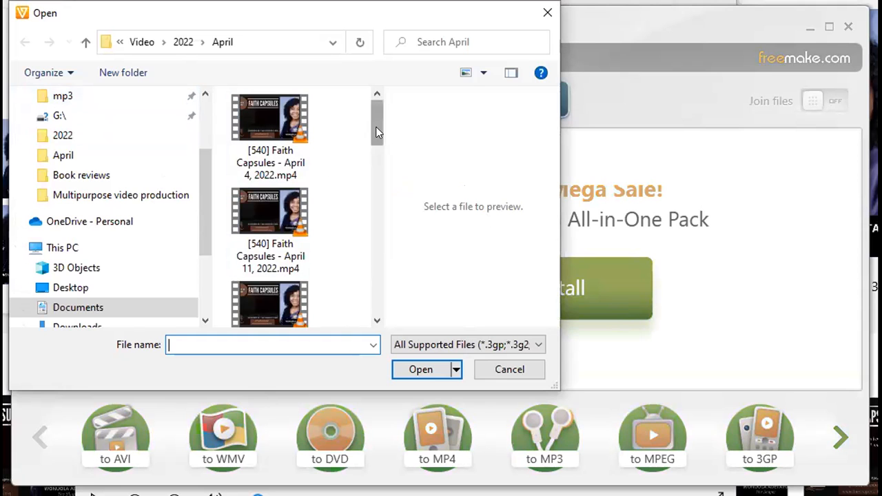
left_click_drag(376, 122, 368, 164)
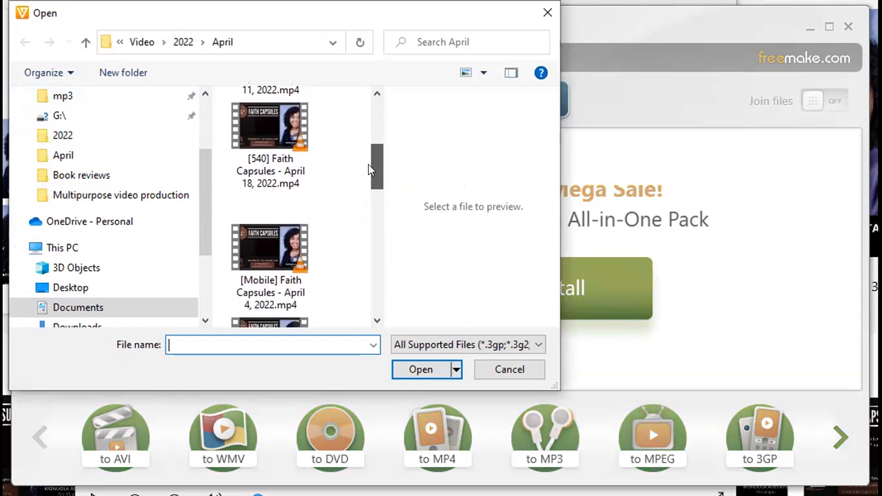
left_click(273, 175)
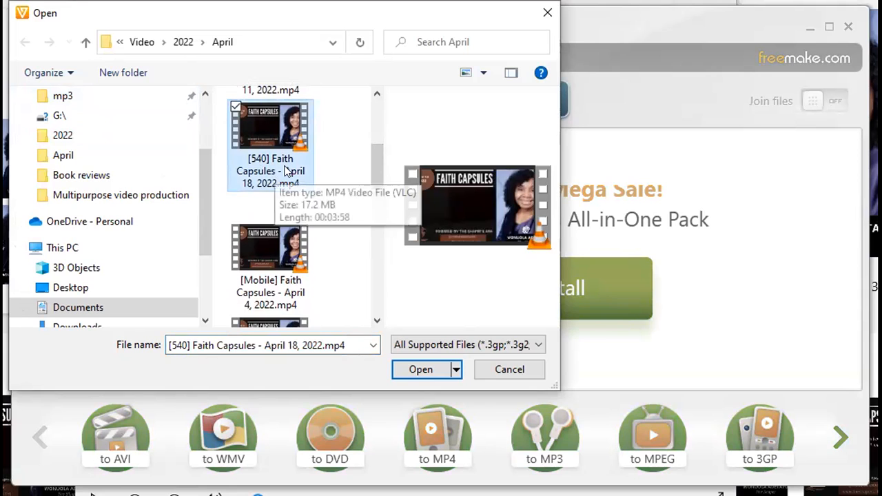
left_click_drag(376, 178, 288, 274)
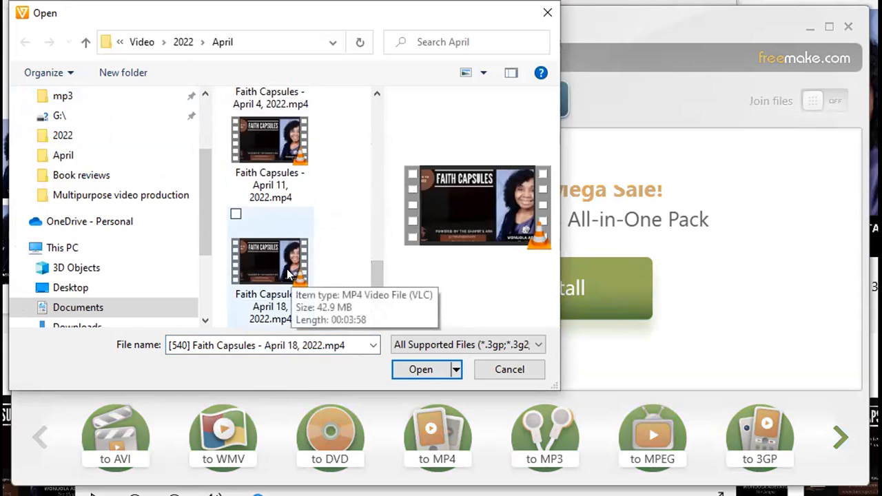
left_click(374, 140)
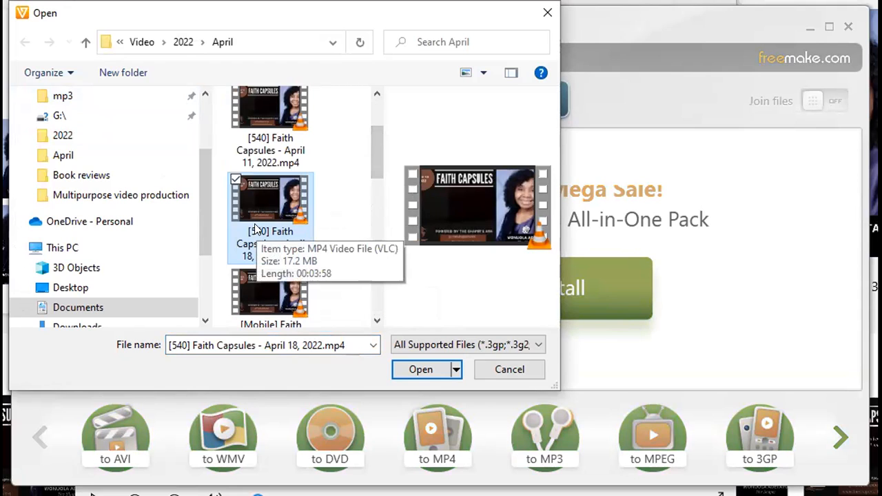
left_click(427, 373)
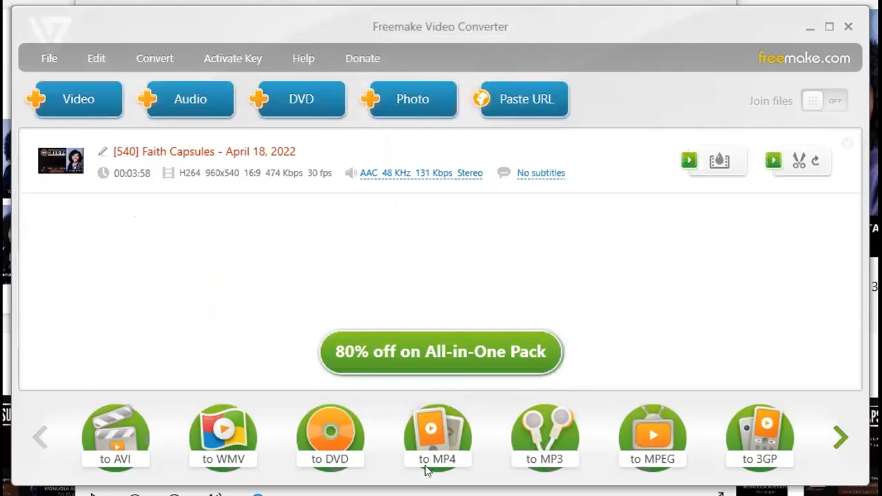
- Set up an MP4 conversion with the output file named [Mobile] Faith Capsules - April 18, 2022.mp4 in the April folder
left_click(438, 429)
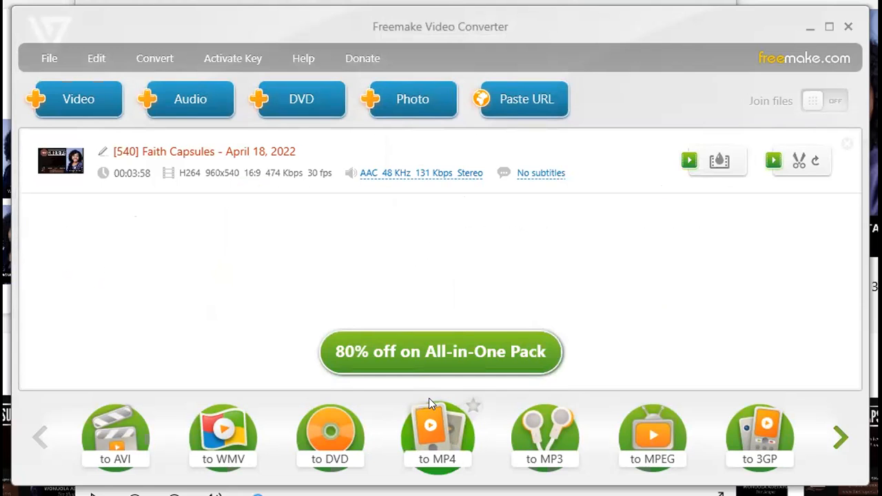
left_click(436, 431)
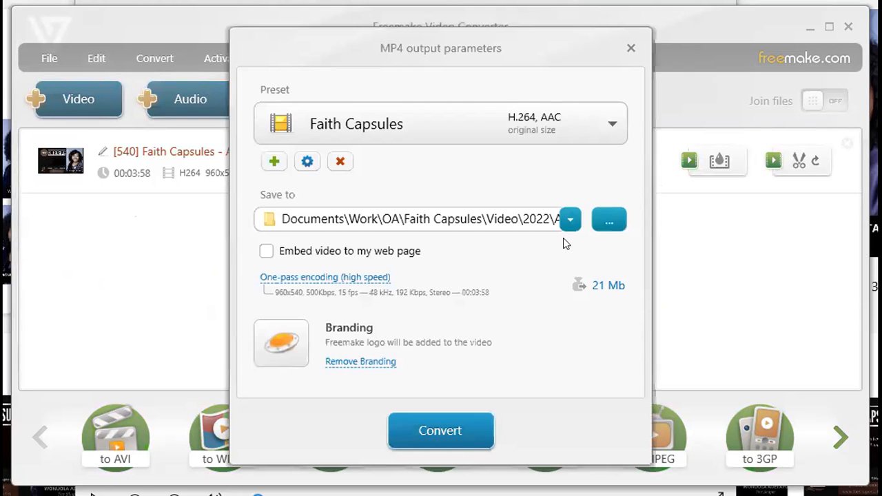
left_click(609, 219)
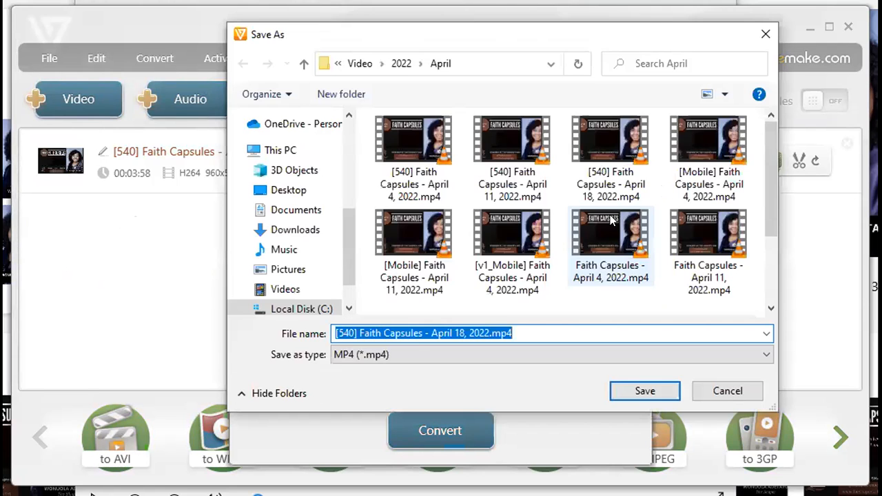
left_click(353, 331)
key("BackSpace")
key("BackSpace")
key("BackSpace")
type("Mobile")
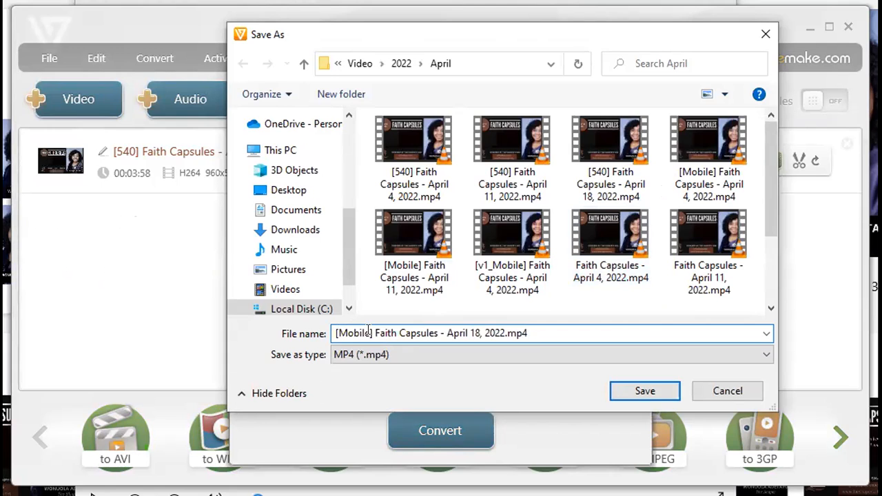
left_click(641, 392)
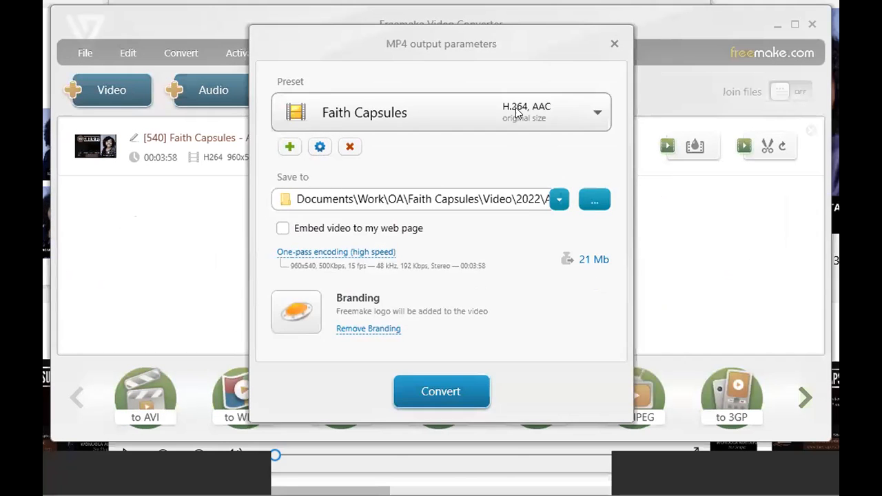
- Review the available custom presets and the Faith Capsules preset's frame size, codec, frame rate and bitrate settings
left_click(522, 123)
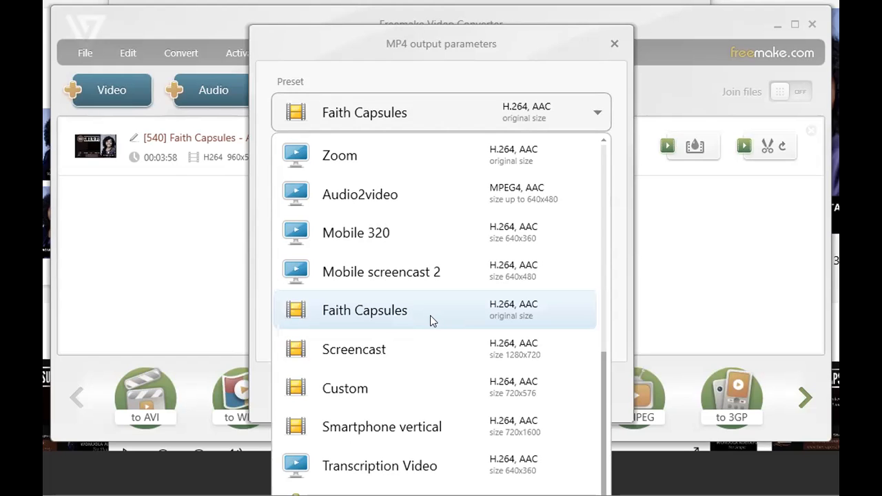
left_click(440, 48)
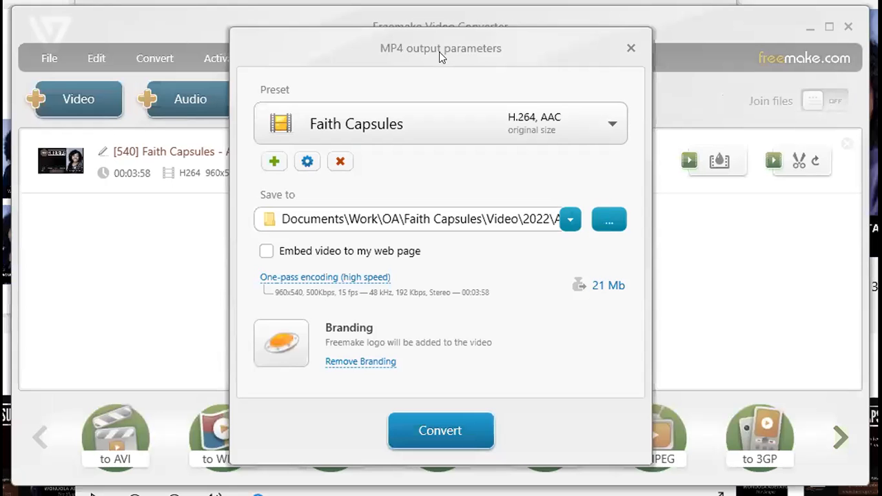
left_click(306, 163)
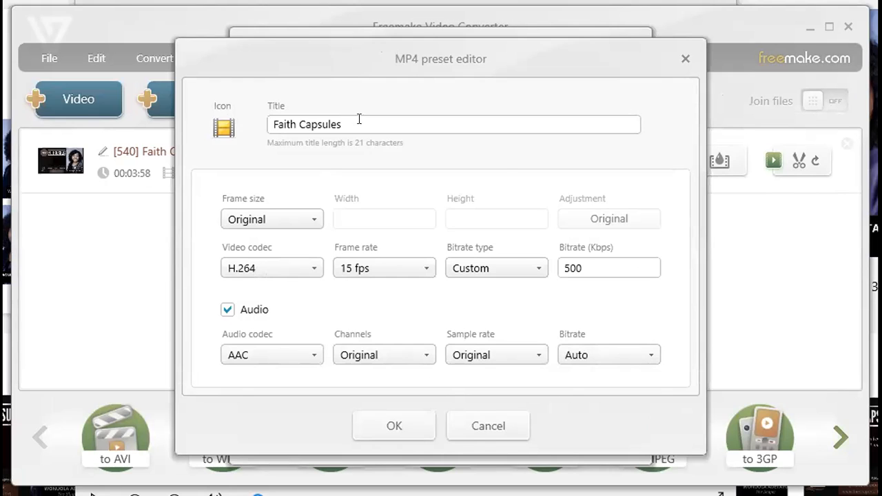
left_click(378, 430)
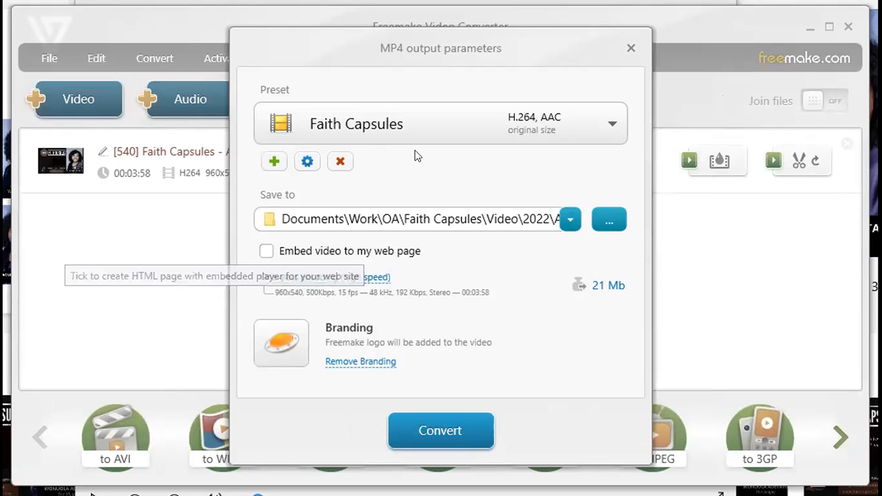
- Look through the standard MP4 presets offered as alternatives to the Faith Capsules preset
left_click(468, 131)
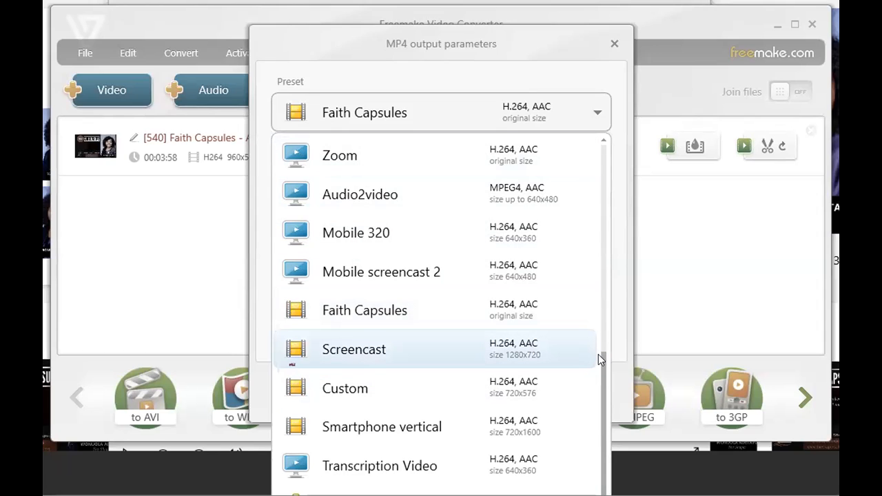
left_click_drag(598, 359, 602, 134)
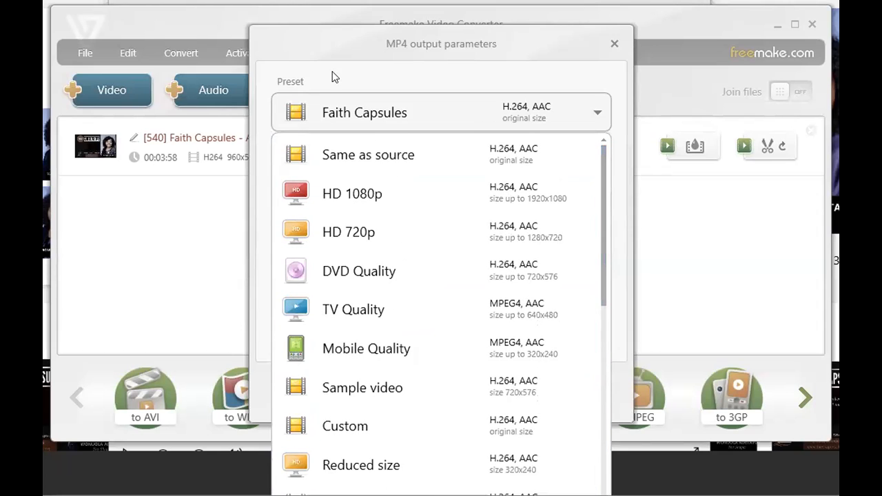
left_click(346, 42)
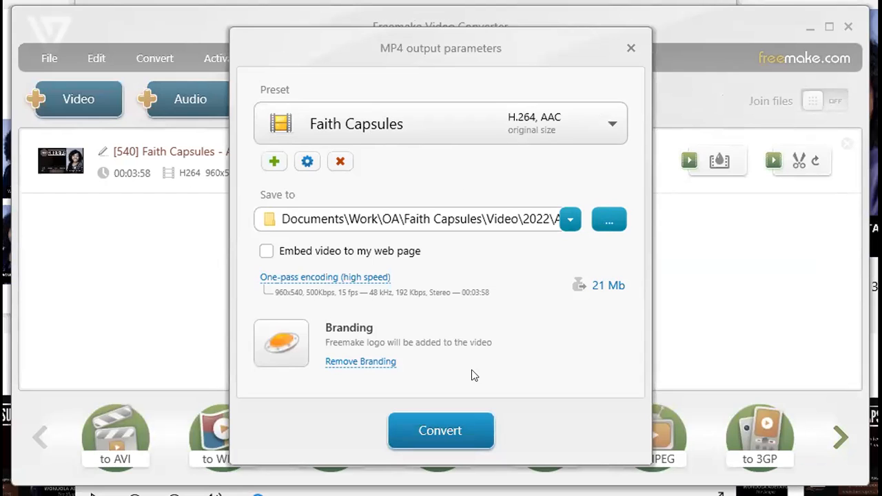
- Try to convert the video without the Freemake logo, and dismiss the Mega Pack purchase offers
left_click(406, 427)
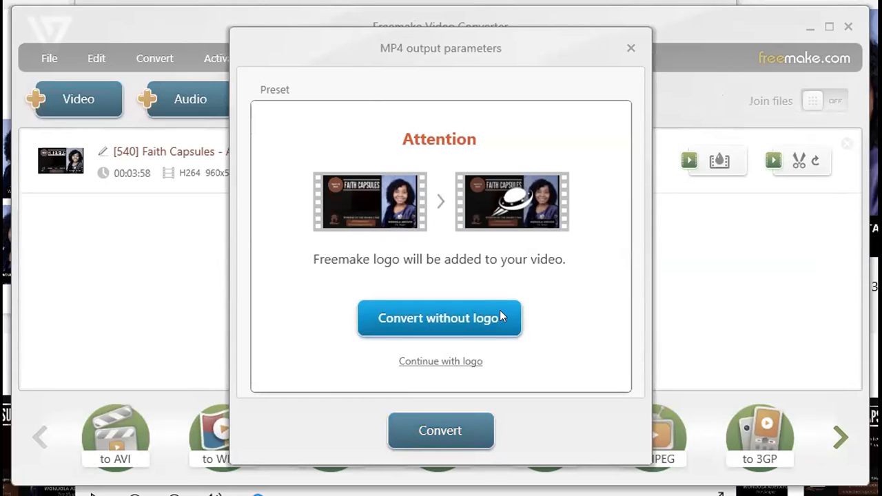
left_click(416, 318)
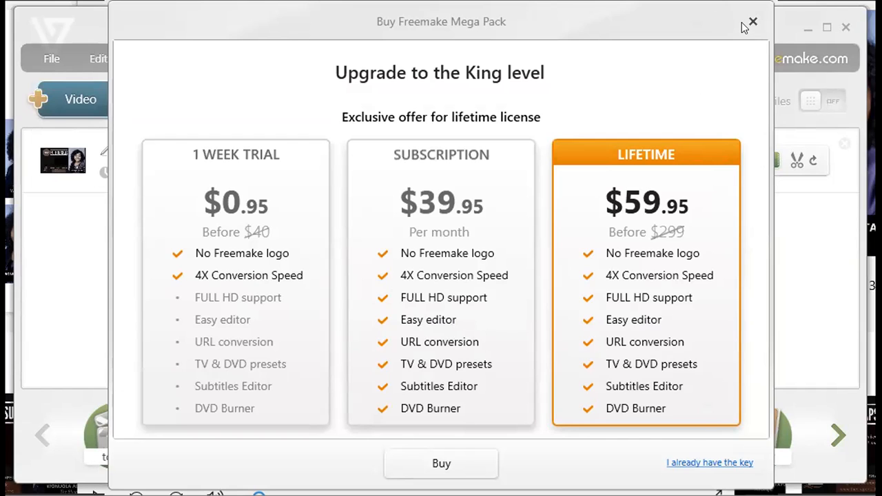
left_click(682, 463)
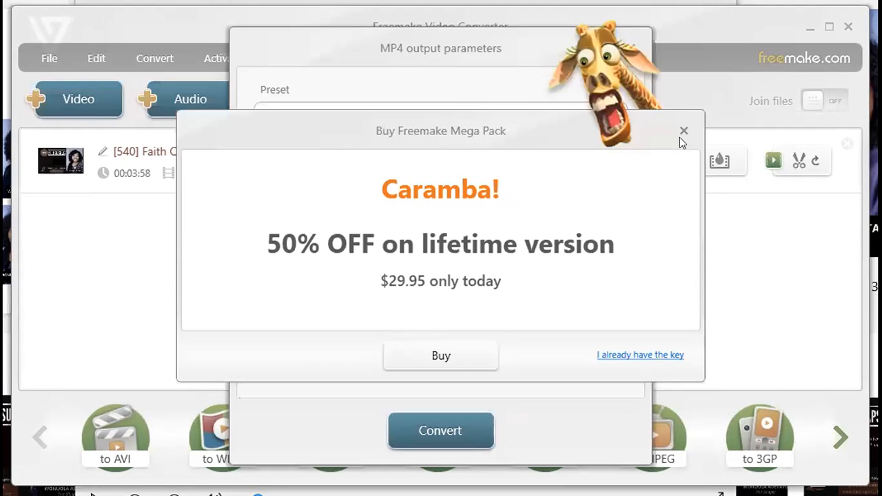
left_click(683, 131)
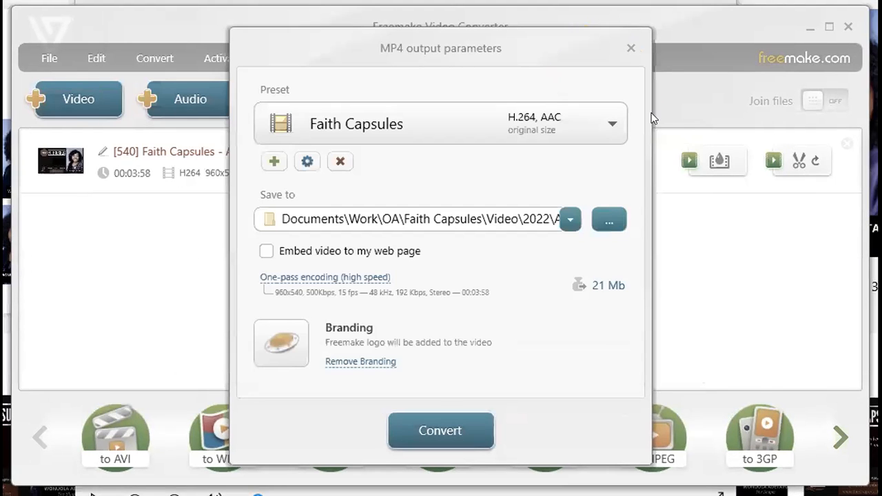